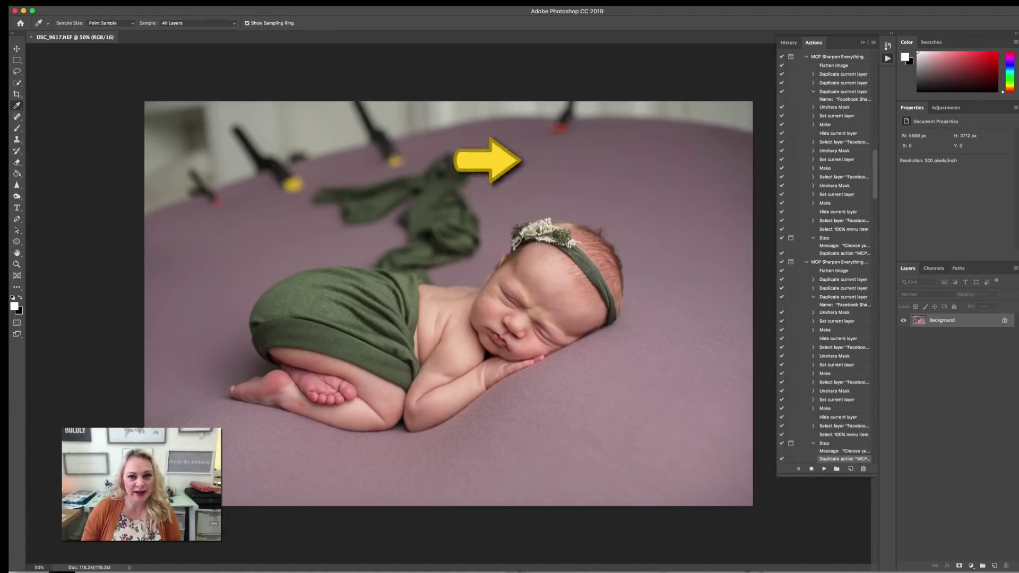
Sample the mauve backdrop as paint colour and set up a soft round brush at 30% opacity
{"action": "left_click", "coordinate": [505, 144]}
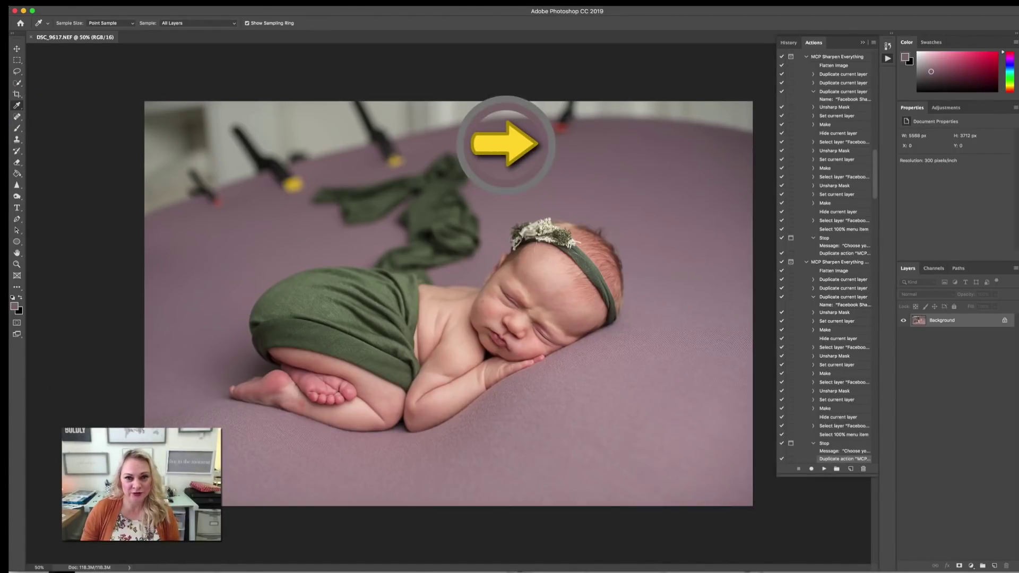
{"action": "key", "text": "b"}
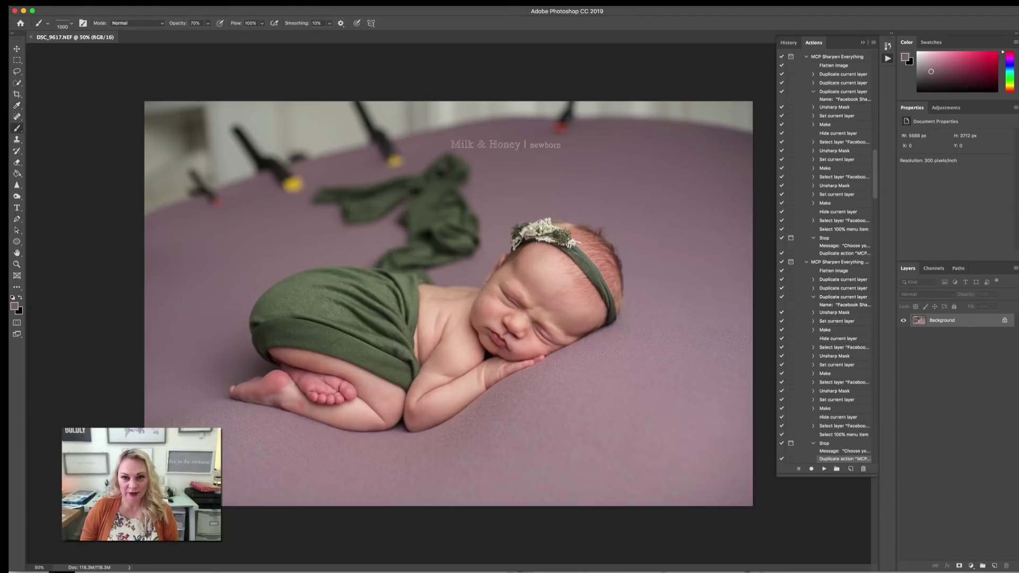
{"action": "left_click", "coordinate": [59, 23]}
{"action": "scroll", "coordinate": [66, 122], "scroll_direction": "up", "scroll_amount": 5}
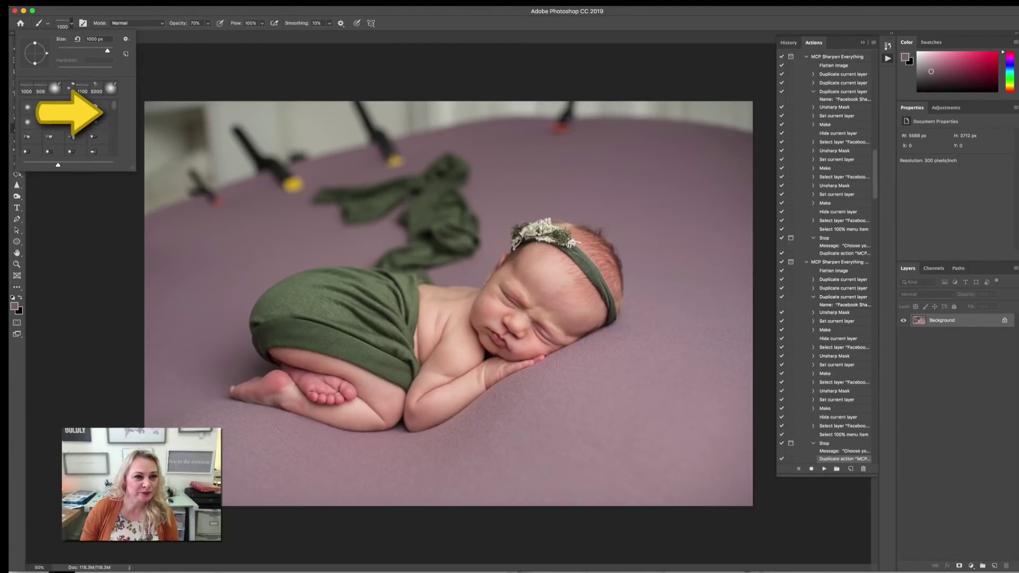
{"action": "scroll", "coordinate": [66, 122], "scroll_direction": "up", "scroll_amount": 5}
{"action": "left_click", "coordinate": [31, 107]}
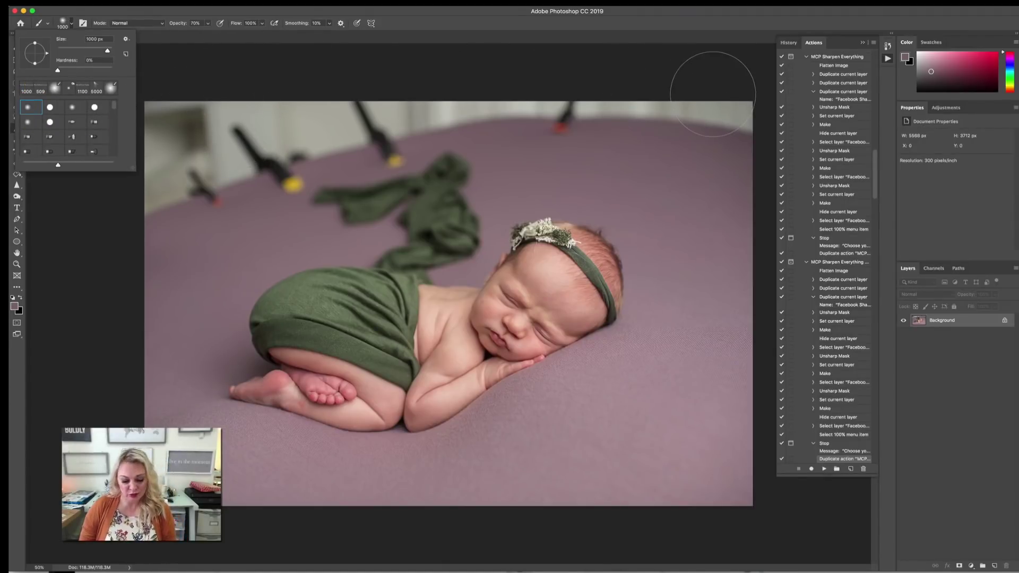
{"action": "left_click", "coordinate": [211, 24]}
{"action": "key", "text": "3"}
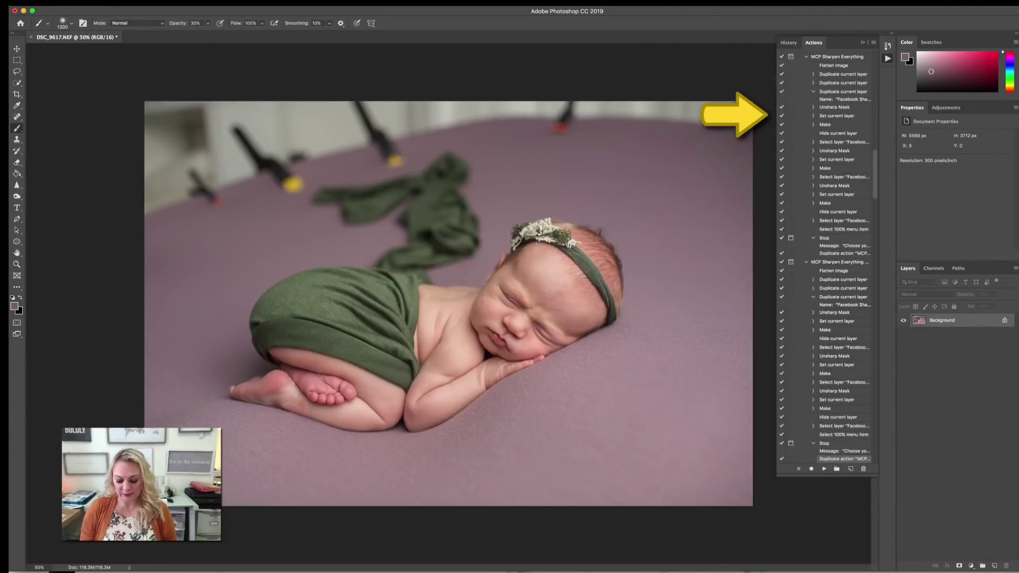
Duplicate the photo to Layer 1 and paint mauve over the top clamp, upper-left backdrop and left clamps
{"action": "key", "text": "ctrl+j"}
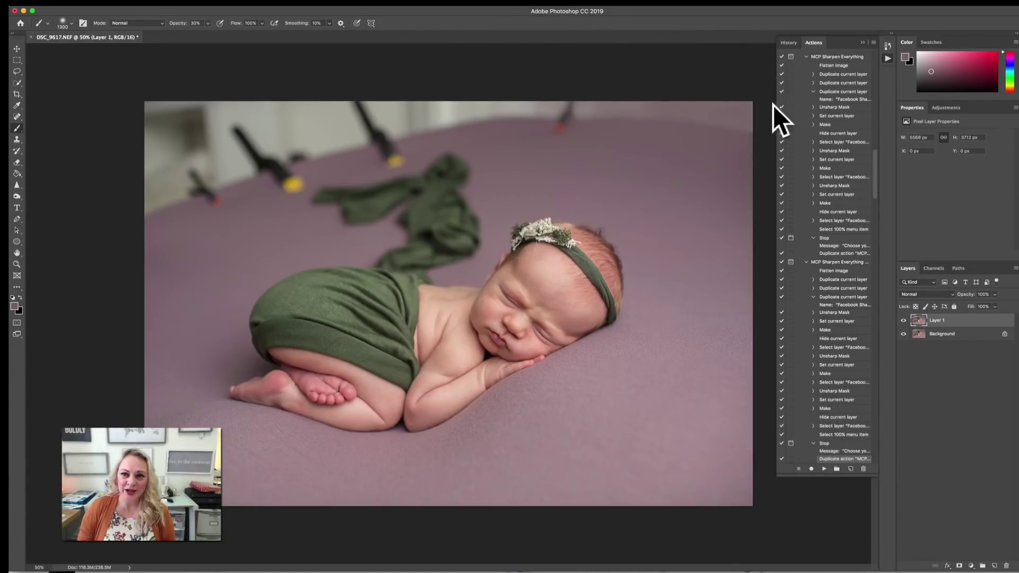
{"action": "mouse_move", "coordinate": [585, 89]}
{"action": "left_mouse_down"}
{"action": "mouse_move", "coordinate": [549, 92]}
{"action": "mouse_move", "coordinate": [575, 94]}
{"action": "left_mouse_up"}
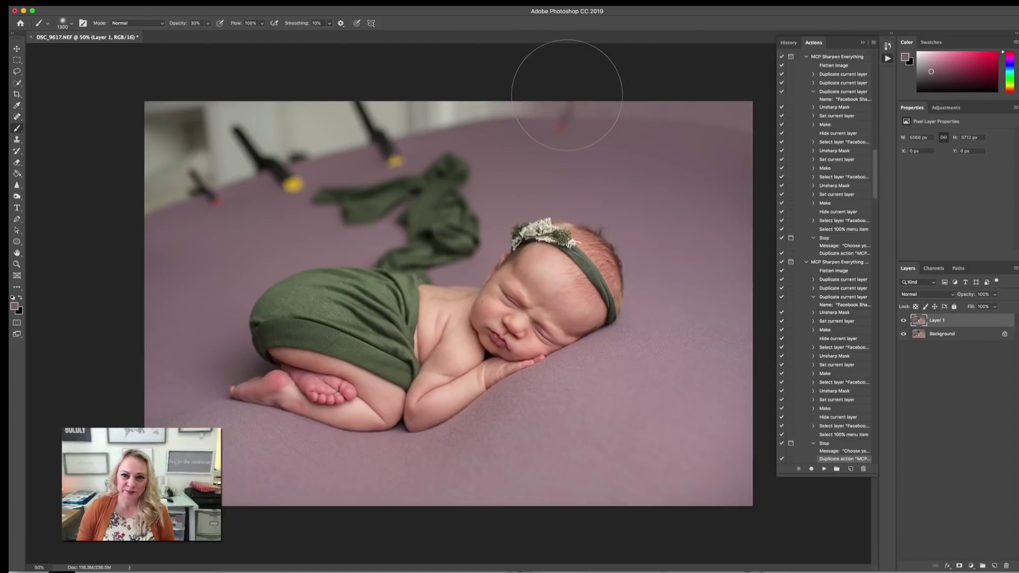
{"action": "mouse_move", "coordinate": [185, 132]}
{"action": "left_mouse_down"}
{"action": "mouse_move", "coordinate": [240, 121]}
{"action": "mouse_move", "coordinate": [207, 155]}
{"action": "mouse_move", "coordinate": [281, 130]}
{"action": "mouse_move", "coordinate": [526, 117]}
{"action": "mouse_move", "coordinate": [260, 114]}
{"action": "mouse_move", "coordinate": [199, 135]}
{"action": "mouse_move", "coordinate": [387, 119]}
{"action": "mouse_move", "coordinate": [171, 190]}
{"action": "mouse_move", "coordinate": [154, 155]}
{"action": "mouse_move", "coordinate": [532, 109]}
{"action": "left_mouse_up"}
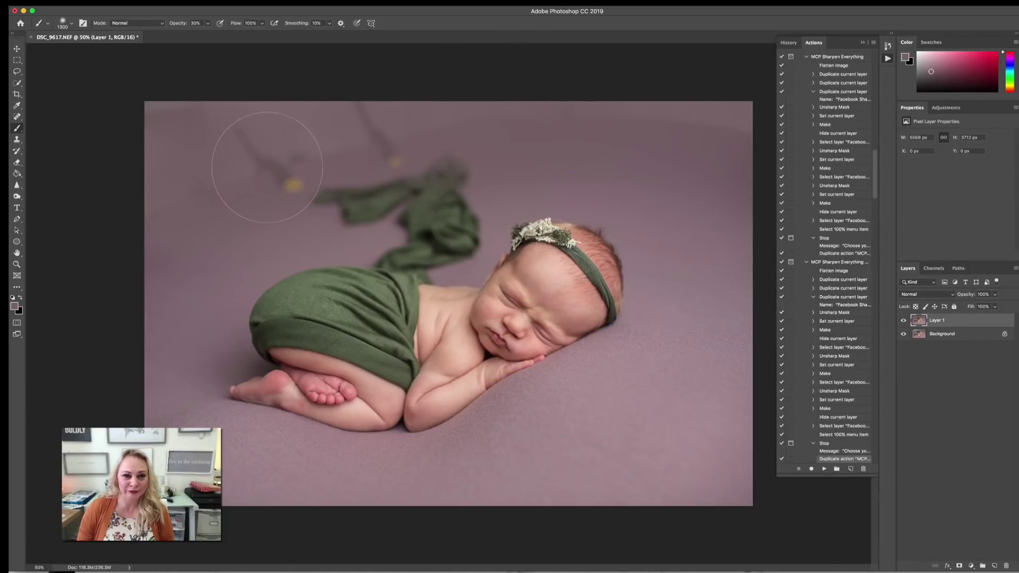
{"action": "mouse_move", "coordinate": [272, 167]}
{"action": "left_mouse_down"}
{"action": "mouse_move", "coordinate": [331, 139]}
{"action": "mouse_move", "coordinate": [390, 132]}
{"action": "left_mouse_up"}
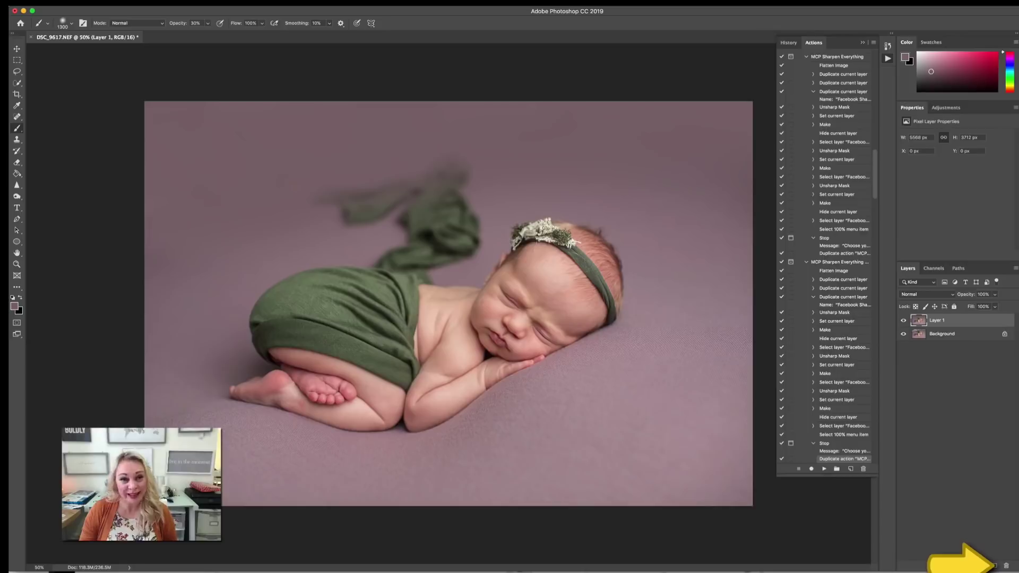
Mask Layer 1 and paint the green wrap's tail back, shrinking the brush from 700 to 400 px
{"action": "left_click", "coordinate": [956, 566]}
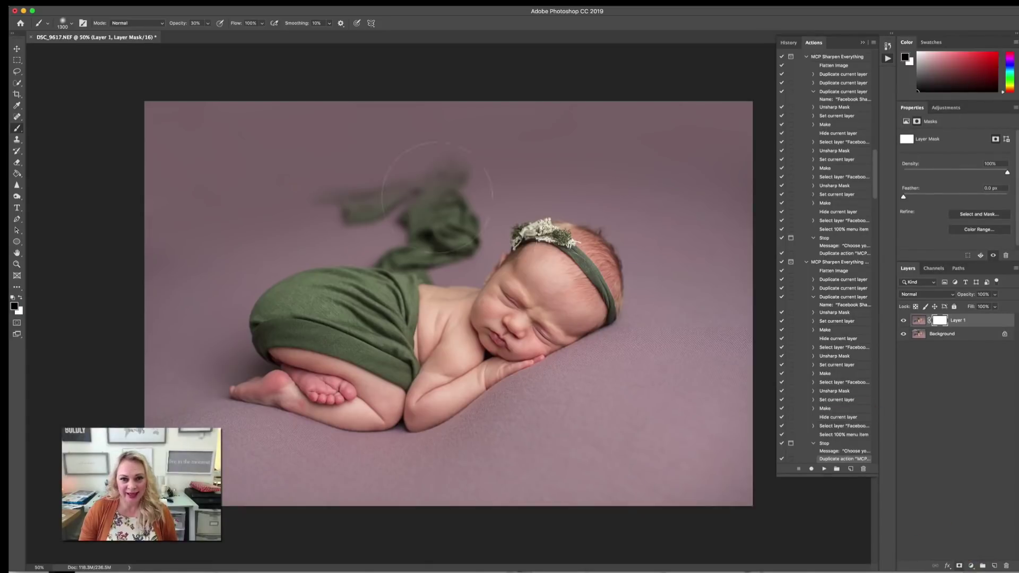
{"action": "left_click_drag", "start_coordinate": [396, 189], "coordinate": [404, 210]}
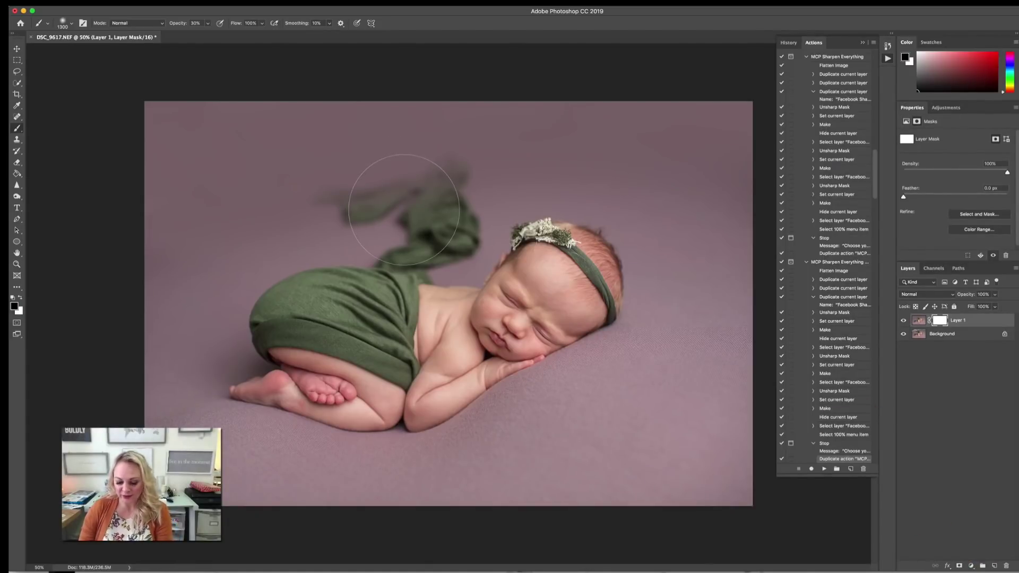
{"action": "key", "text": "bracketleft"}
{"action": "key", "text": "bracketleft"}
{"action": "key", "text": "bracketleft"}
{"action": "key", "text": "bracketleft"}
{"action": "key", "text": "bracketleft"}
{"action": "key", "text": "bracketleft"}
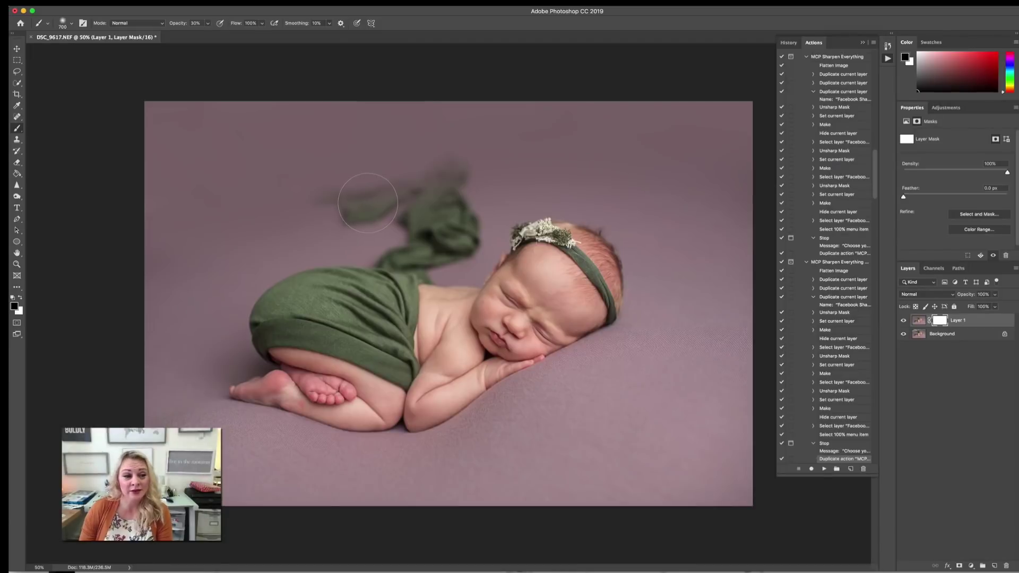
{"action": "left_click_drag", "start_coordinate": [360, 207], "coordinate": [328, 202]}
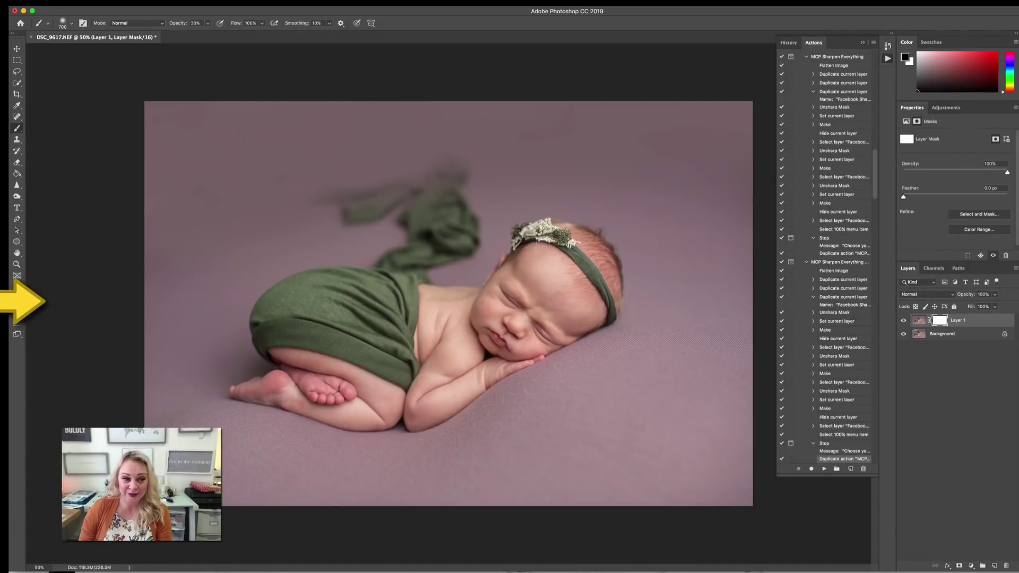
{"action": "key", "text": "bracketleft"}
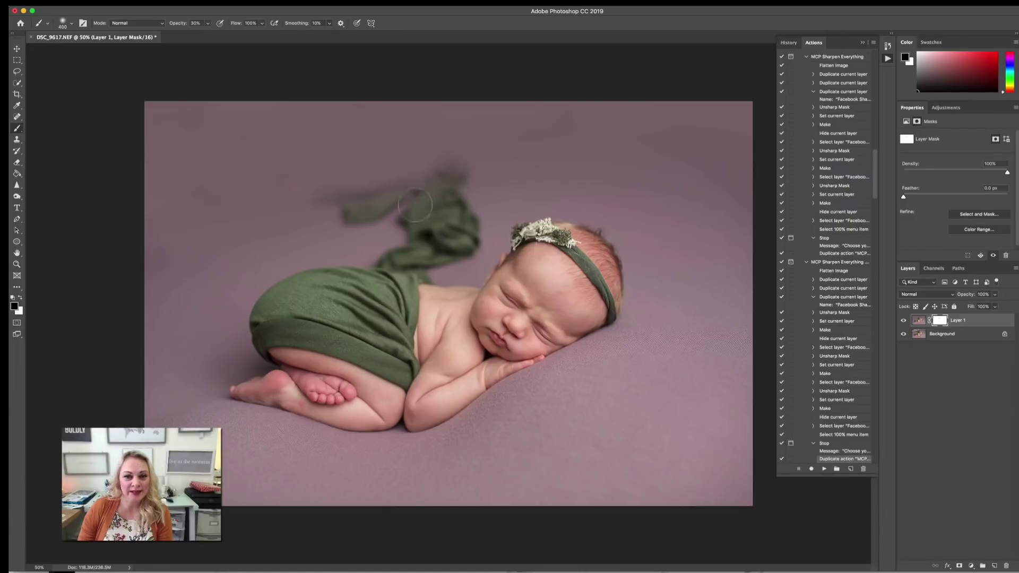
{"action": "key", "text": "bracketleft"}
{"action": "key", "text": "bracketleft"}
{"action": "mouse_move", "coordinate": [440, 174]}
{"action": "left_mouse_down"}
{"action": "mouse_move", "coordinate": [427, 201]}
{"action": "mouse_move", "coordinate": [290, 202]}
{"action": "left_mouse_up"}
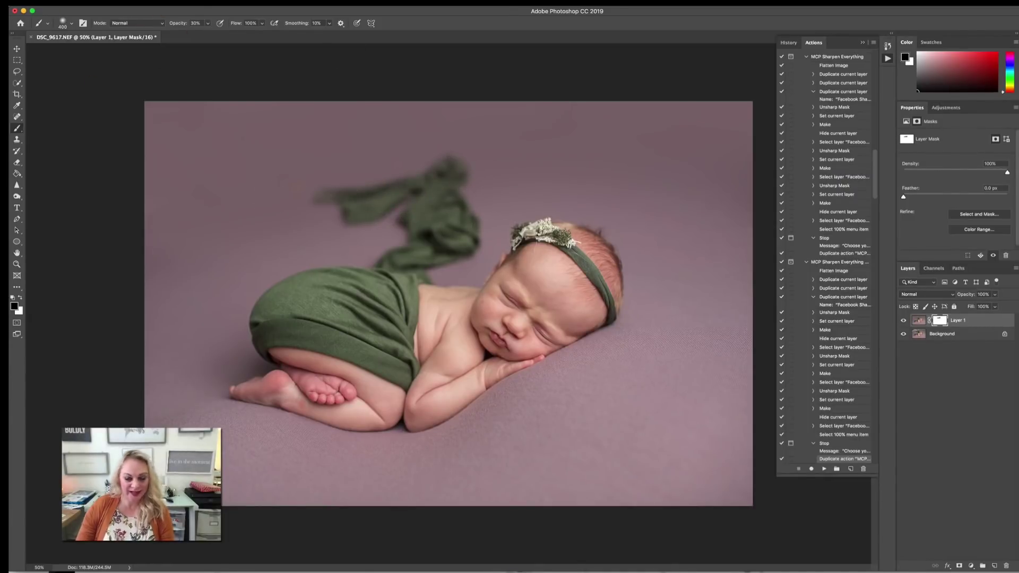
Stamp visible layers into Layer 2, resample the mauve backdrop, and enlarge the brush to 2500 px
{"action": "scroll", "coordinate": [541, 283], "scroll_direction": "down", "scroll_amount": 5}
{"action": "scroll", "coordinate": [541, 283], "scroll_direction": "up", "scroll_amount": 5}
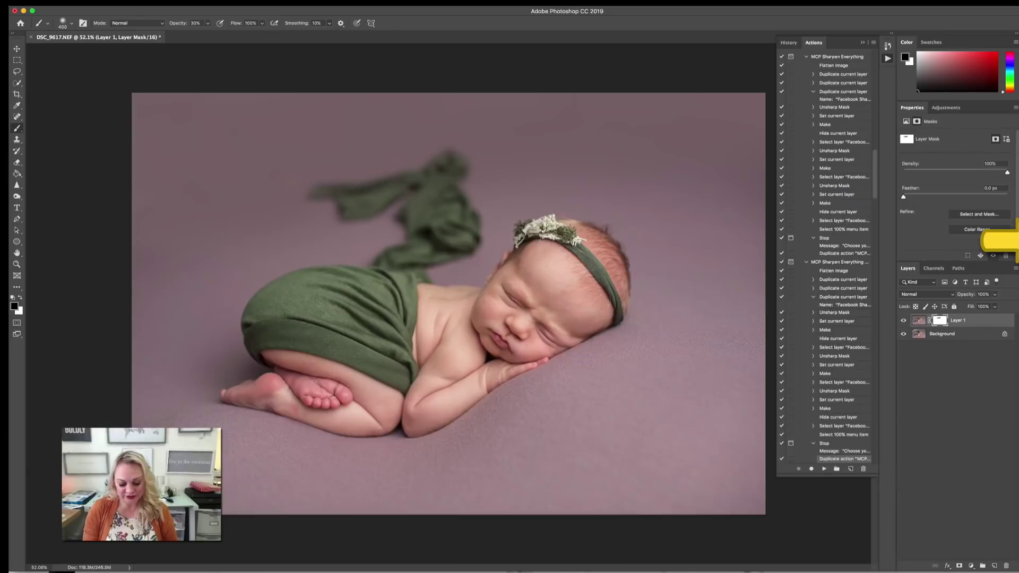
{"action": "key", "text": "alt+shift+super+e"}
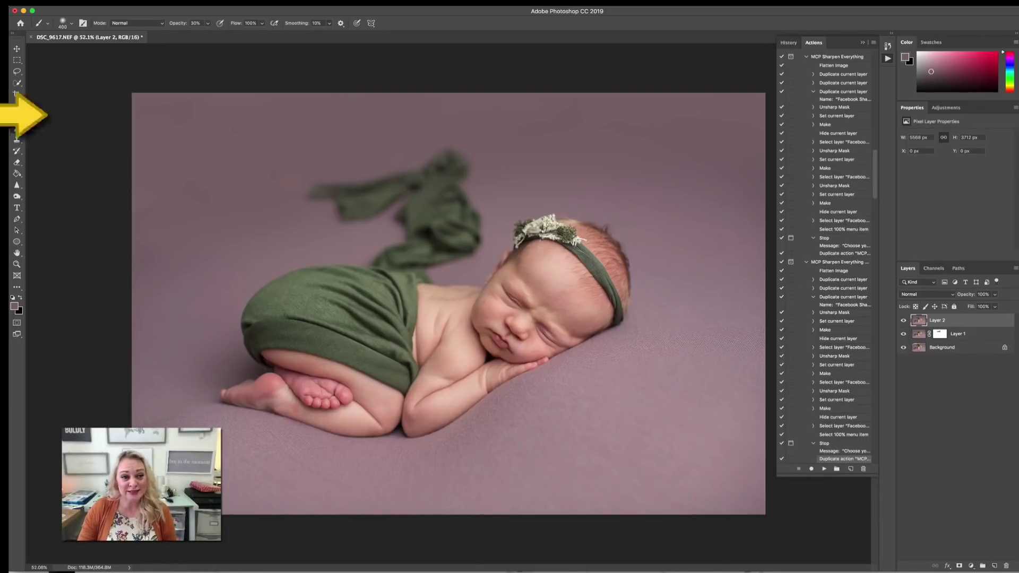
{"action": "left_click", "coordinate": [17, 105]}
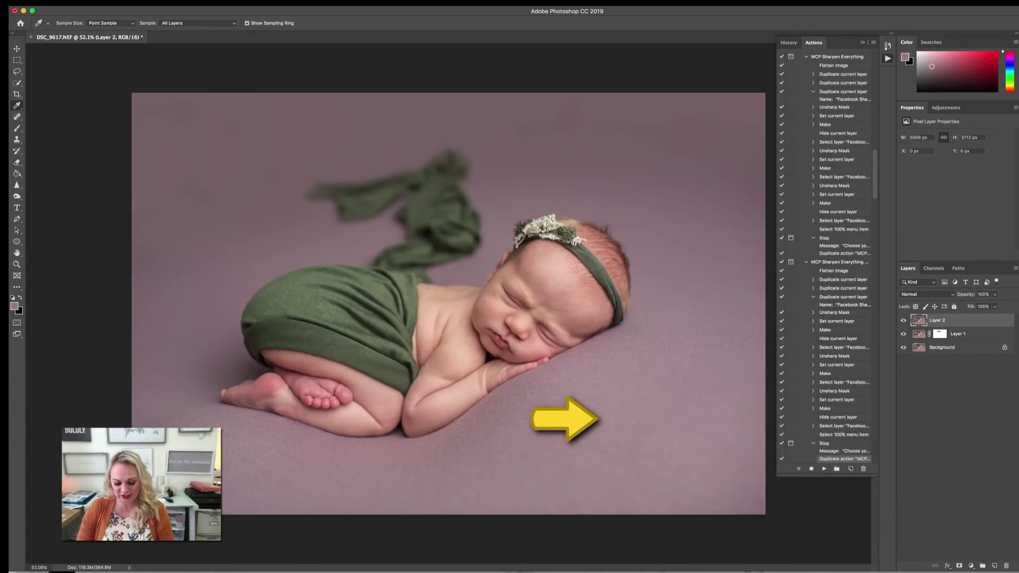
{"action": "key", "text": "b"}
{"action": "key", "text": "bracketright"}
{"action": "key", "text": "bracketright"}
{"action": "key", "text": "bracketright"}
{"action": "key", "text": "bracketright"}
{"action": "key", "text": "bracketright"}
{"action": "key", "text": "bracketright"}
{"action": "key", "text": "bracketright"}
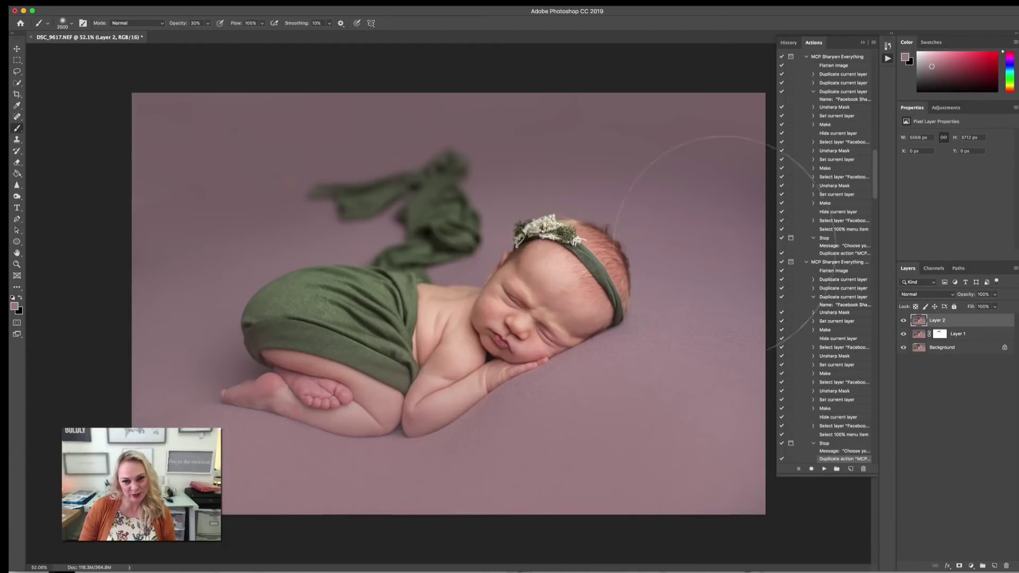
Add a mask to Layer 2 and, with a smaller brush, paint over the baby from head to feet
{"action": "left_click", "coordinate": [959, 565]}
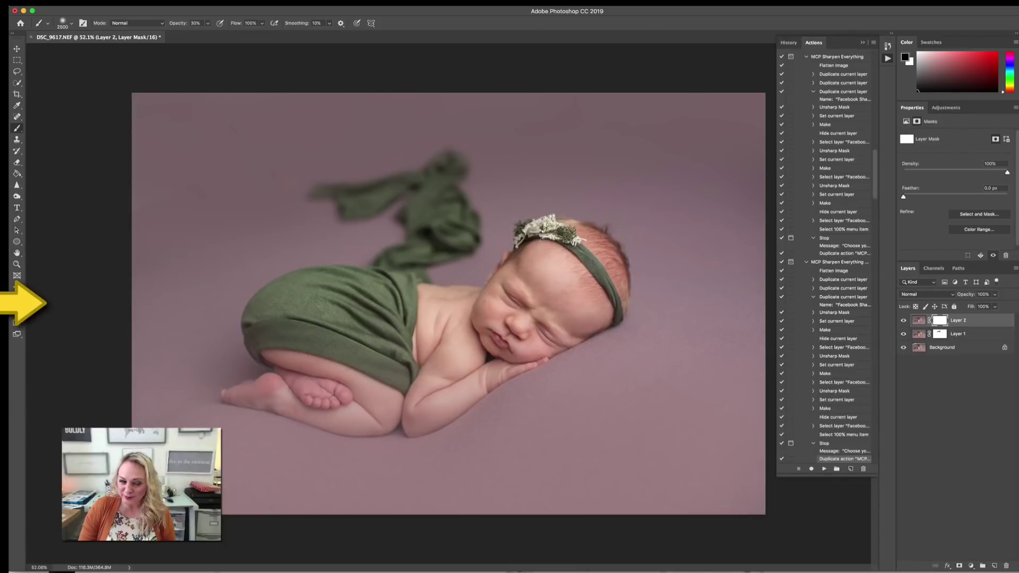
{"action": "key", "text": "bracketleft"}
{"action": "key", "text": "bracketleft"}
{"action": "key", "text": "bracketleft"}
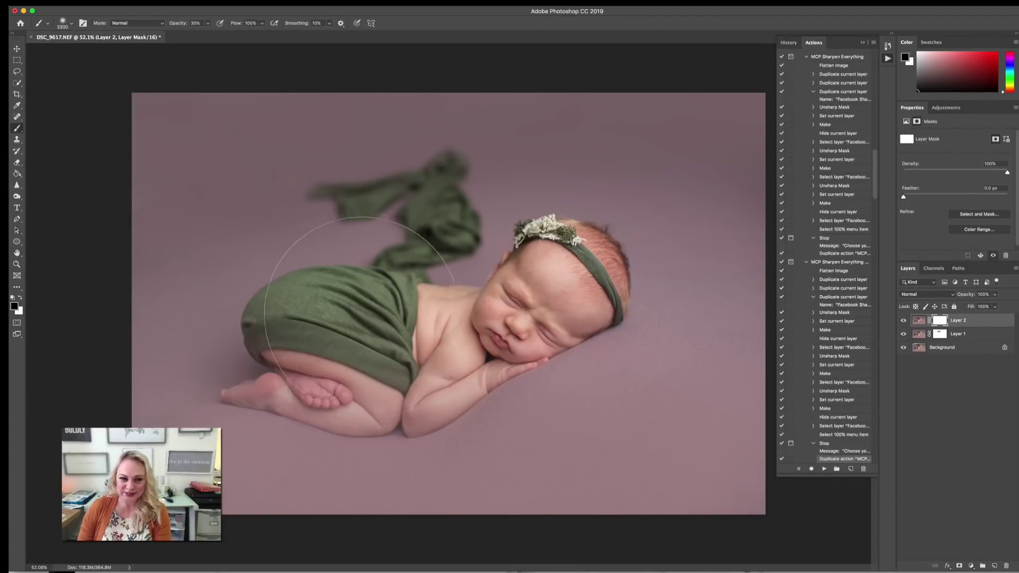
{"action": "key", "text": "bracketleft"}
{"action": "key", "text": "bracketleft"}
{"action": "key", "text": "bracketleft"}
{"action": "key", "text": "bracketleft"}
{"action": "key", "text": "bracketleft"}
{"action": "key", "text": "bracketleft"}
{"action": "key", "text": "bracketleft"}
{"action": "key", "text": "bracketleft"}
{"action": "key", "text": "bracketleft"}
{"action": "key", "text": "bracketleft"}
{"action": "key", "text": "bracketleft"}
{"action": "key", "text": "bracketleft"}
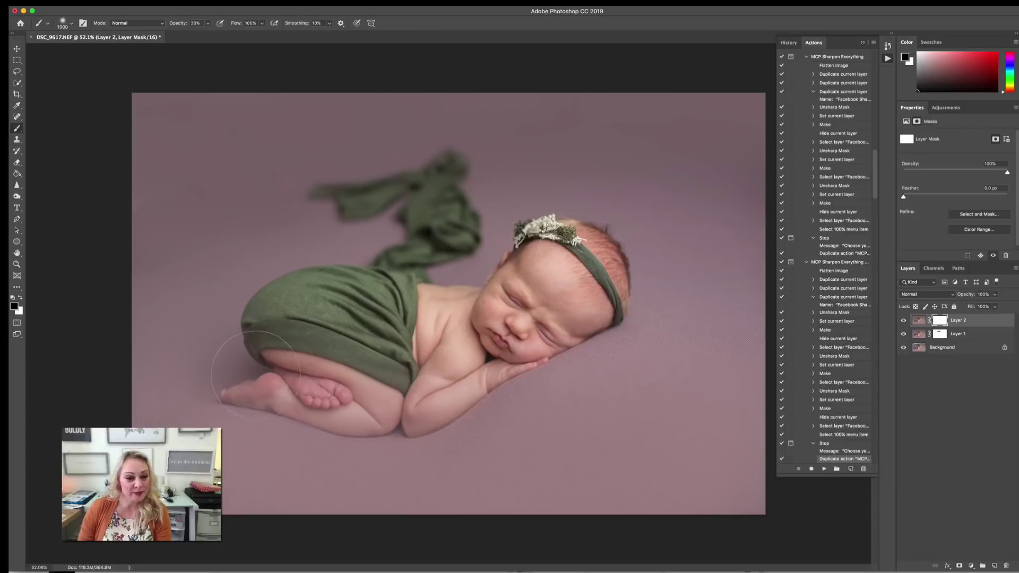
{"action": "key", "text": "bracketleft"}
{"action": "key", "text": "bracketleft"}
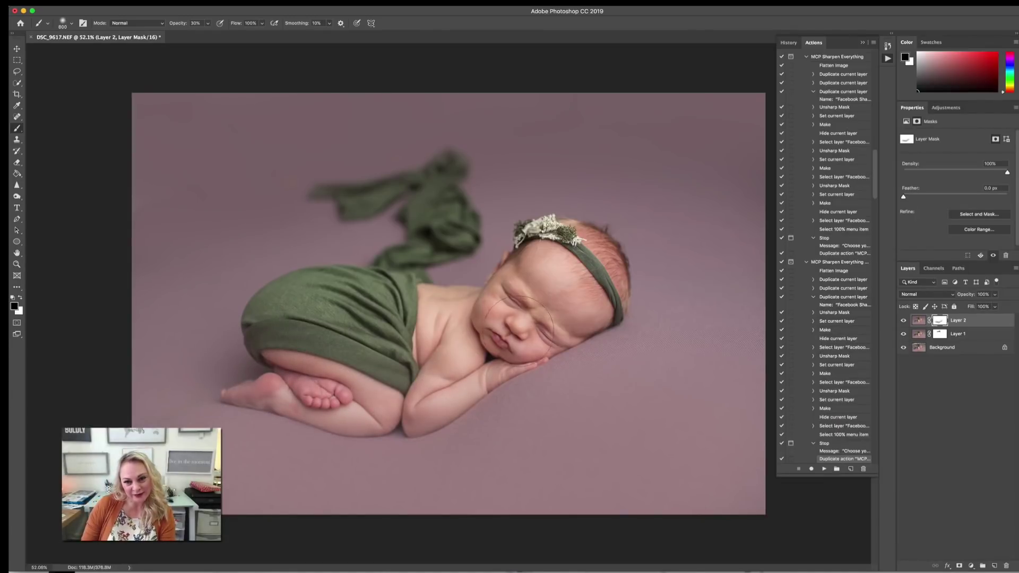
{"action": "mouse_move", "coordinate": [520, 330]}
{"action": "left_mouse_down"}
{"action": "mouse_move", "coordinate": [567, 309]}
{"action": "mouse_move", "coordinate": [573, 287]}
{"action": "mouse_move", "coordinate": [568, 311]}
{"action": "left_mouse_up"}
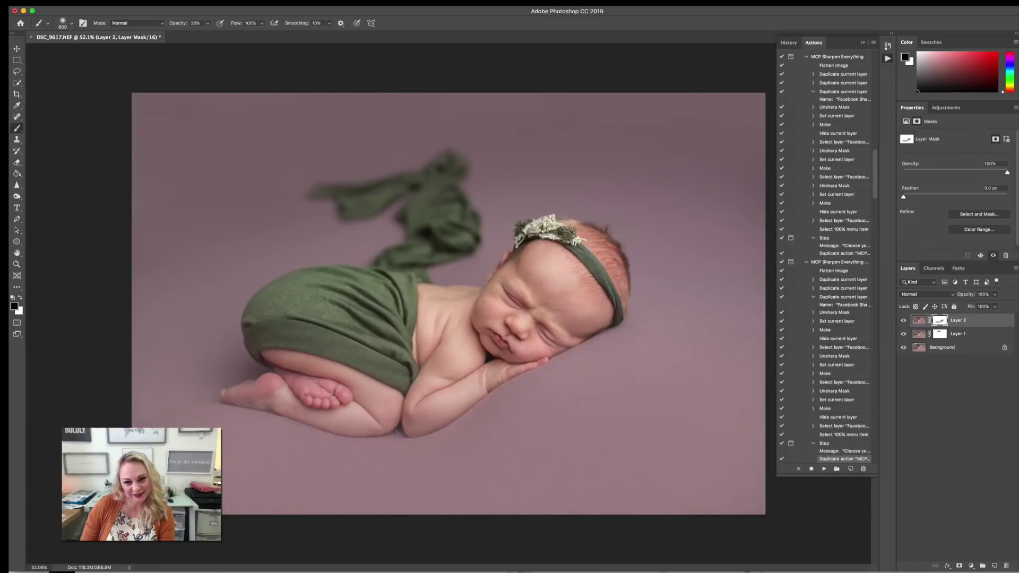
{"action": "left_click_drag", "start_coordinate": [392, 408], "coordinate": [239, 396]}
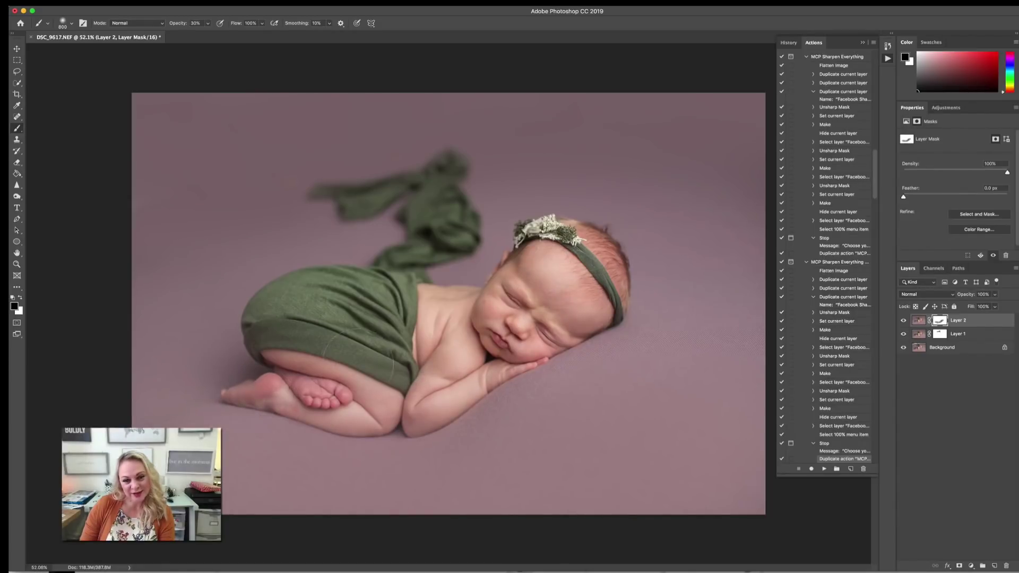